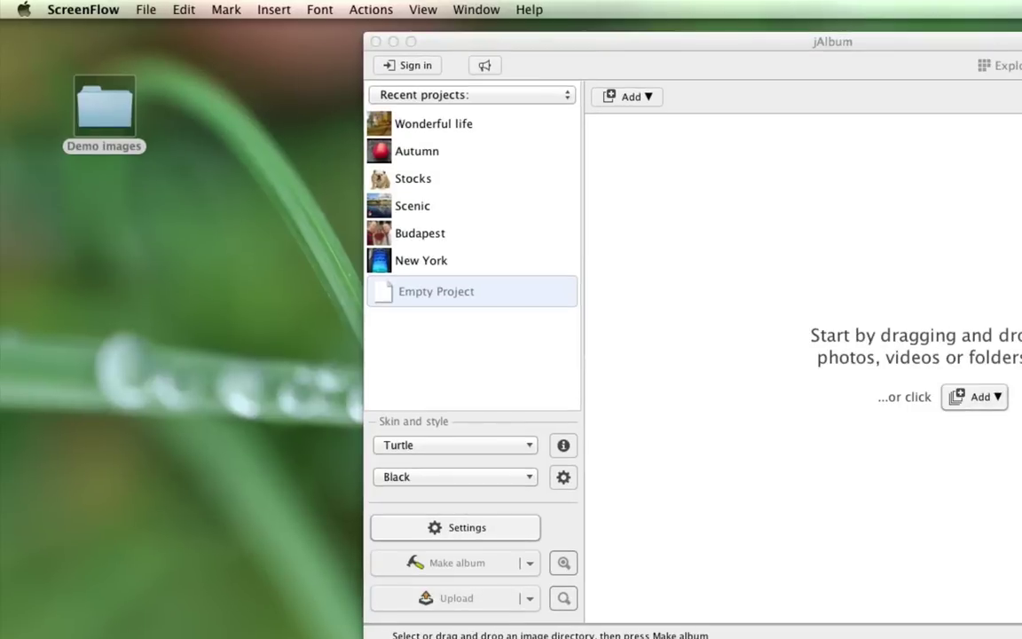
Open the desktop's Demo images folder in Finder, showing its seven JPG photos
double_click(116, 124)
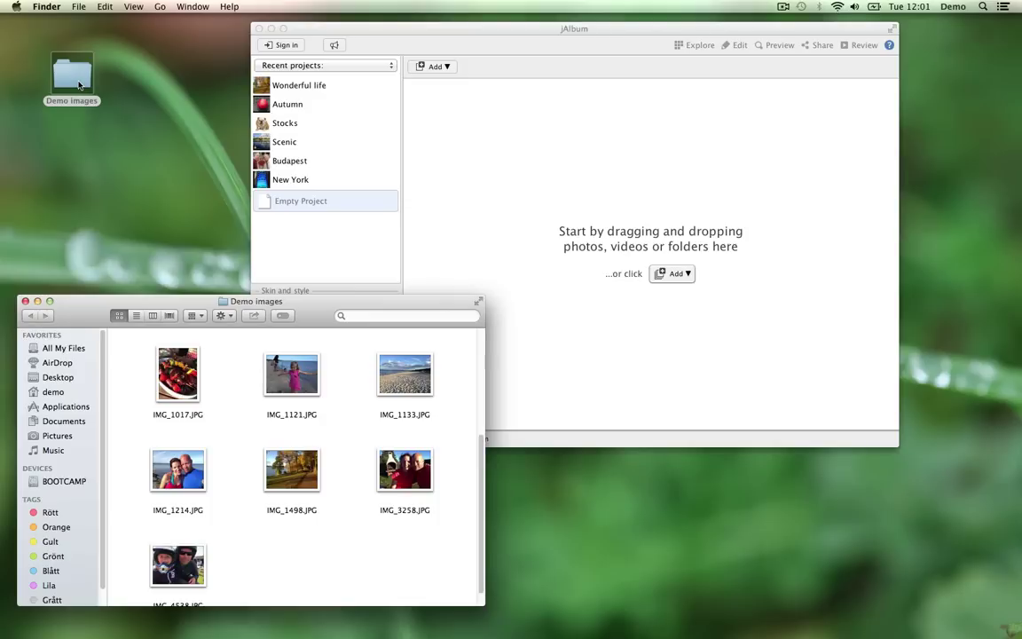
Copy six photos from the Demo images folder into a new project named Demo images
left_click_drag(128, 336, 432, 468)
left_click_drag(392, 387, 511, 229)
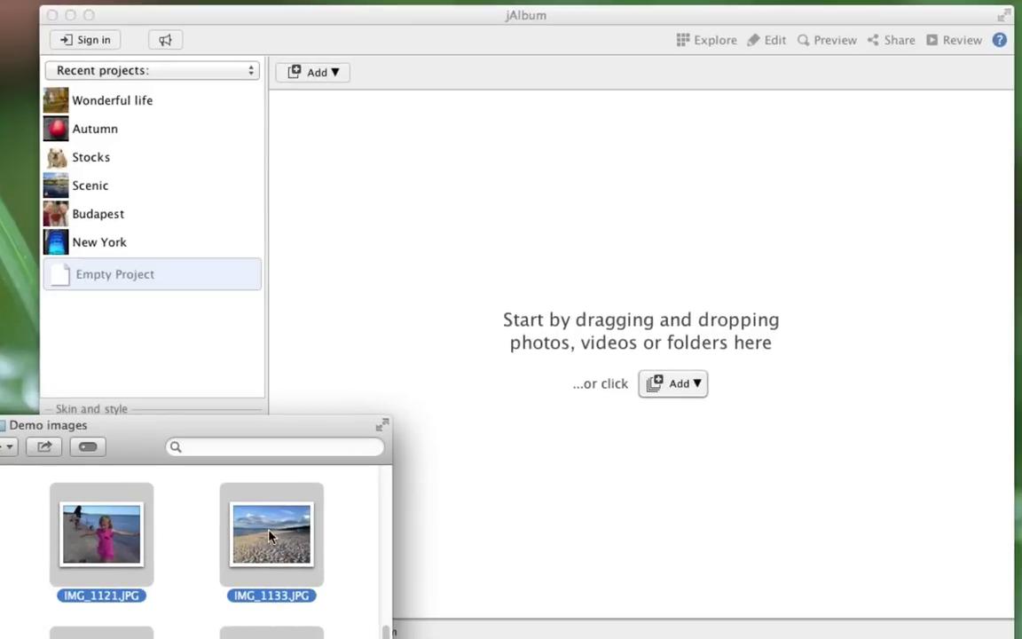
left_click_drag(448, 307, 448, 307)
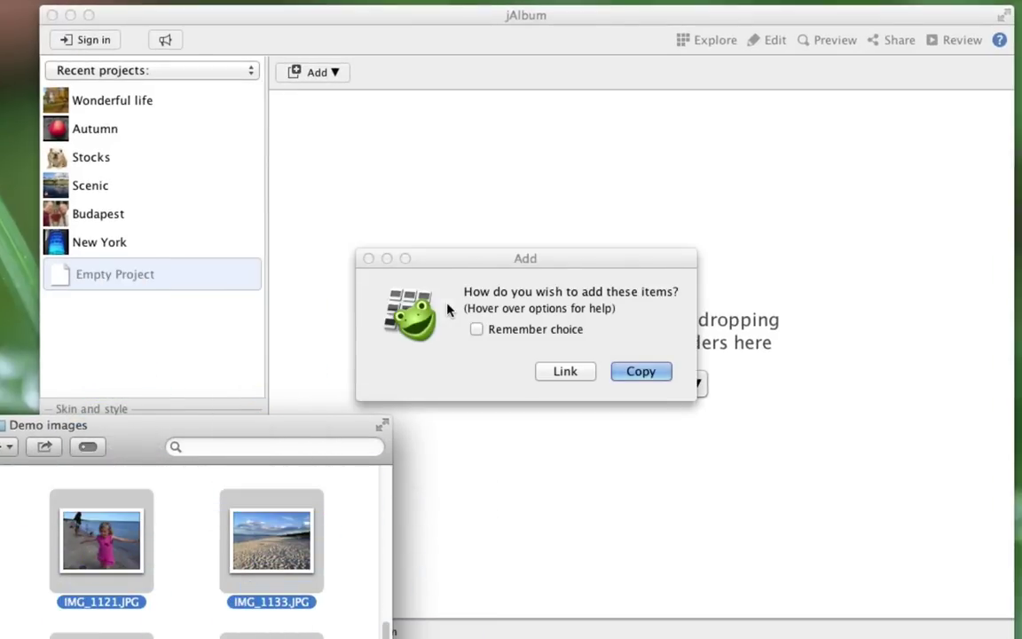
left_click(642, 373)
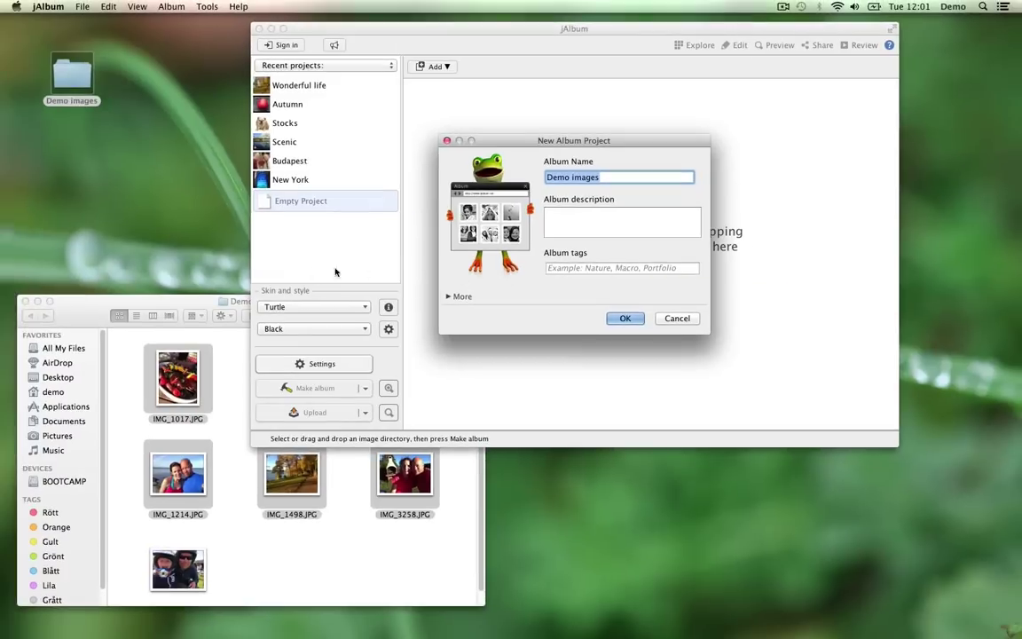
left_click(77, 381)
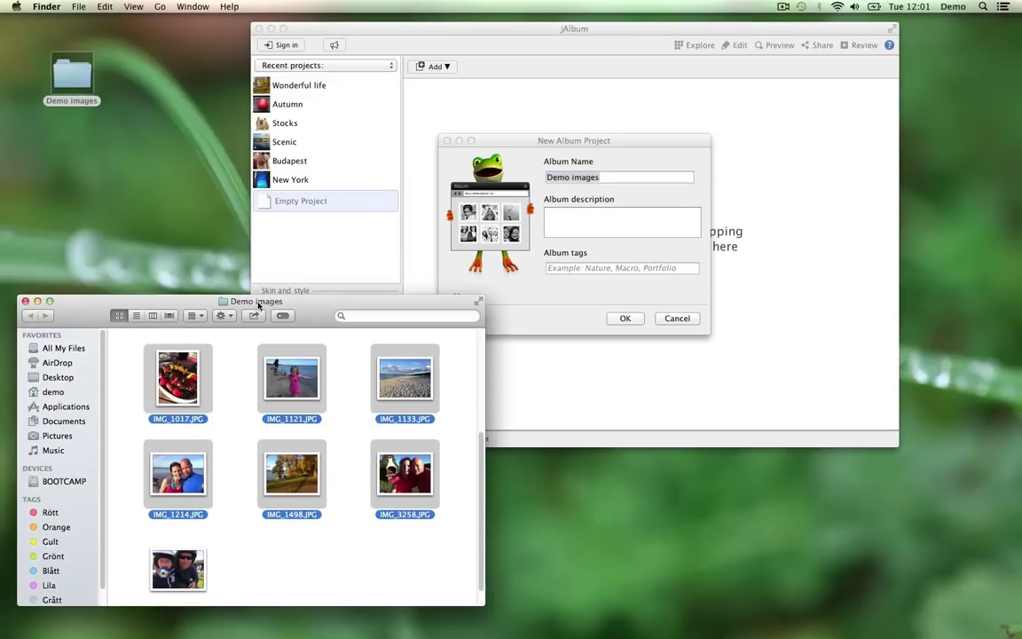
left_click(625, 319)
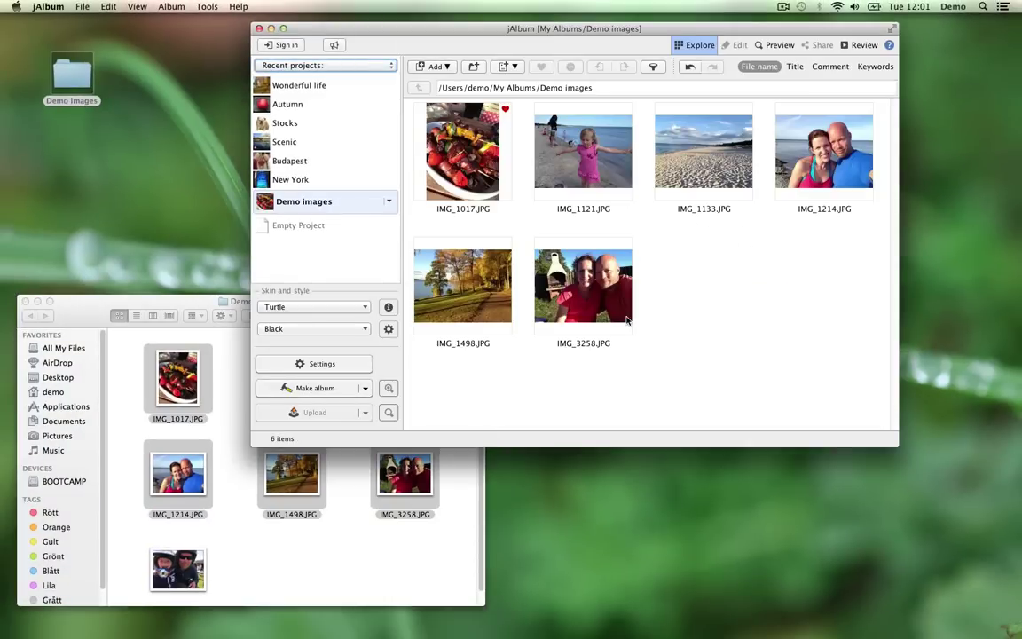
Delete IMG_1017 and IMG_1121 from the project, confirming the removal
mouse_move(582, 110)
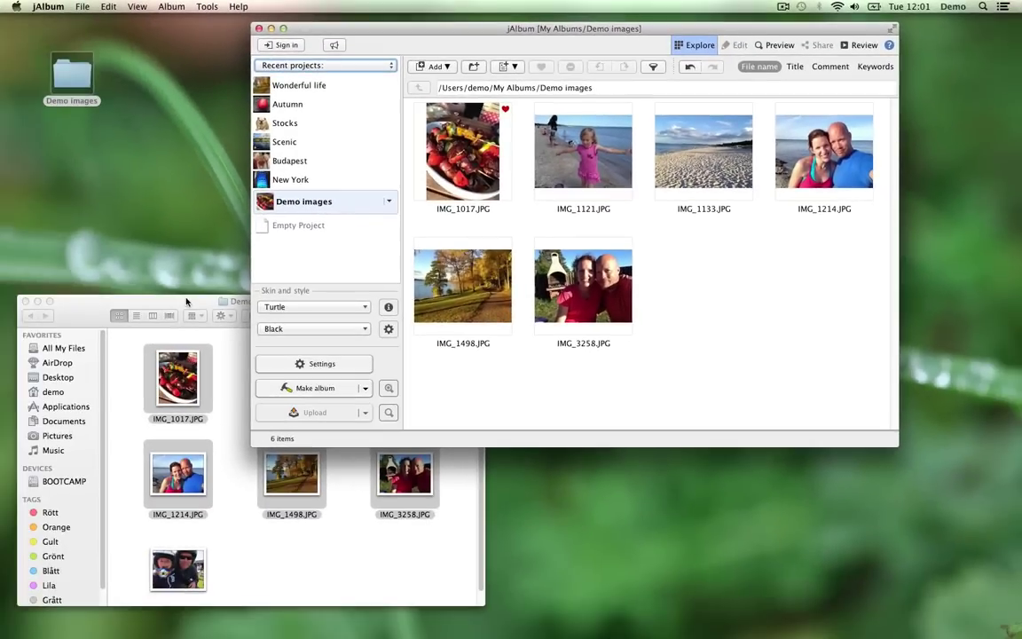
left_click(187, 301)
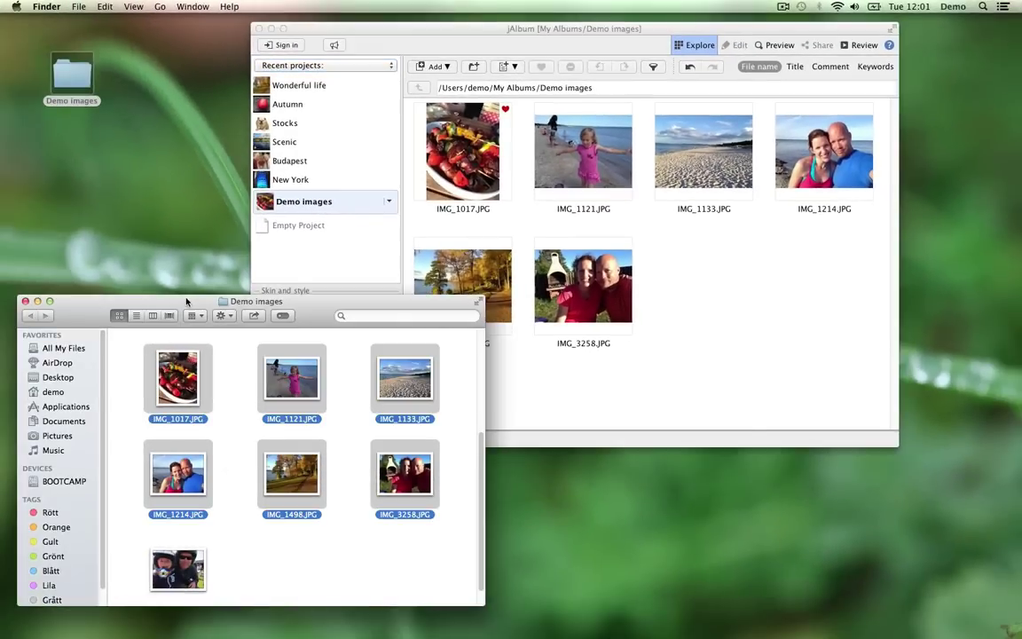
left_click(547, 225)
left_click_drag(590, 213, 437, 145)
mouse_move(438, 145)
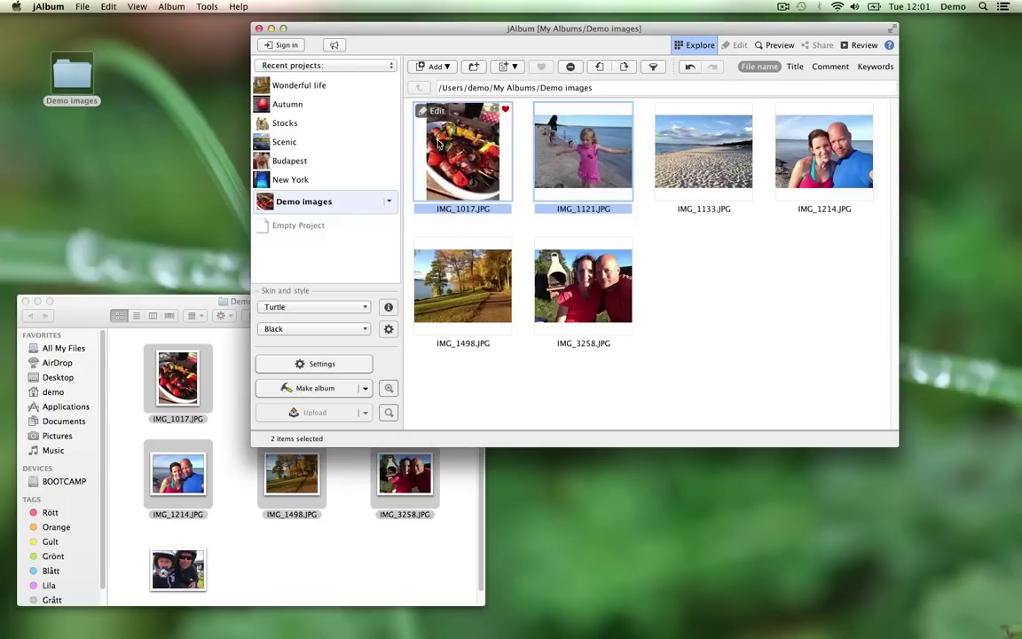
key("BackSpace")
key("Return")
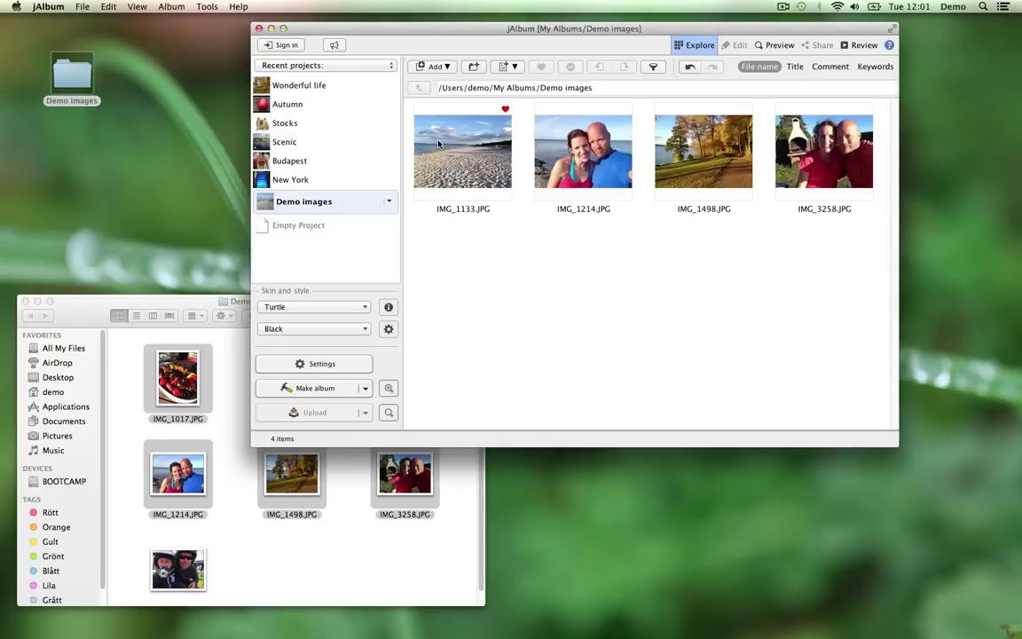
left_click(202, 304)
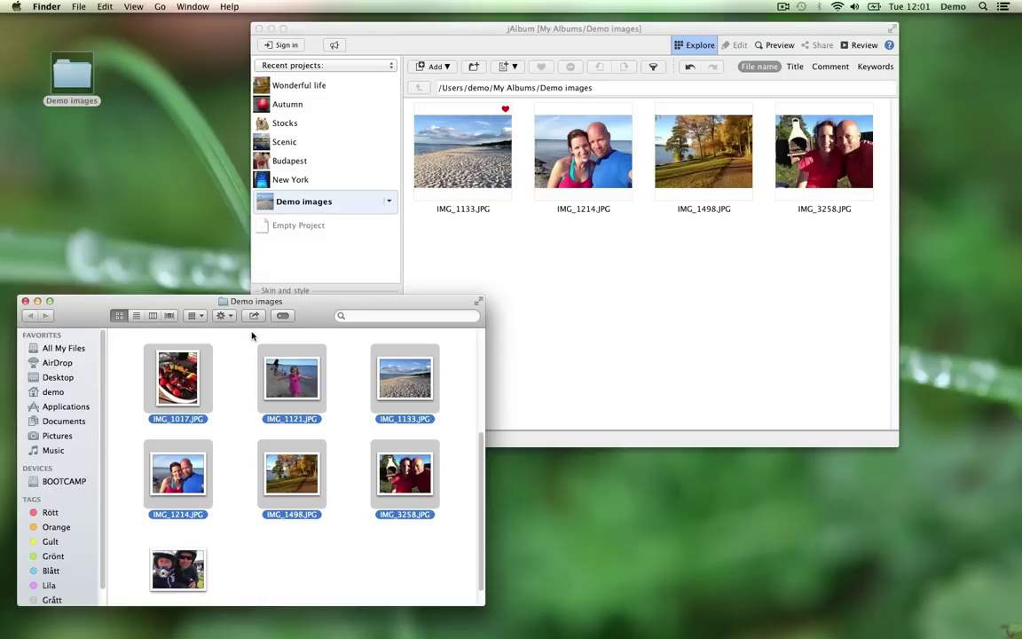
scroll(254, 355, "up", 5)
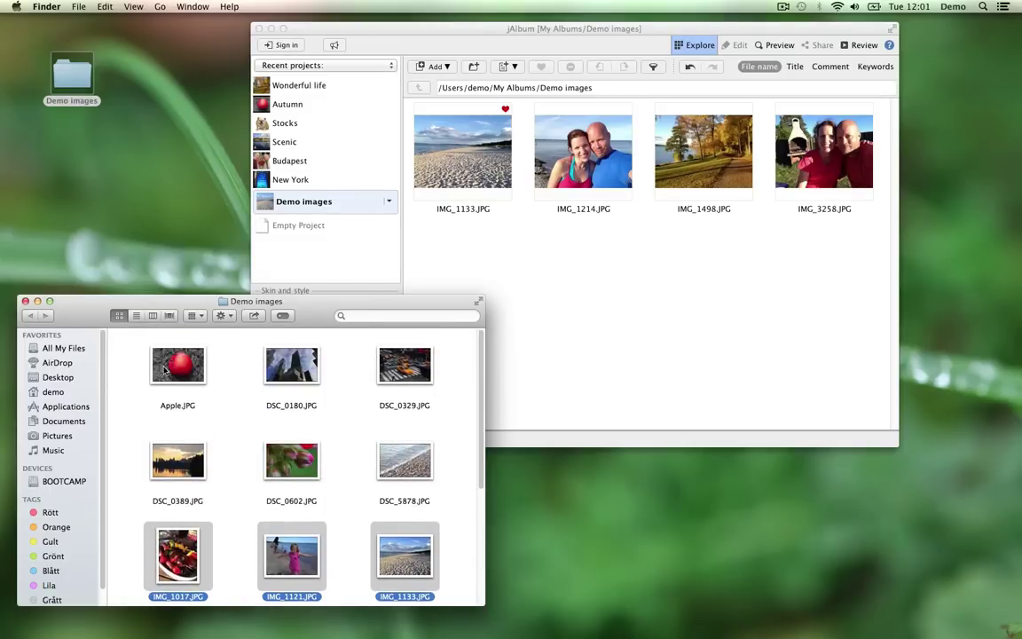
Link Apple.JPG and five DSC photos into the project, then select the new images in the grid
left_click_drag(131, 350, 522, 238)
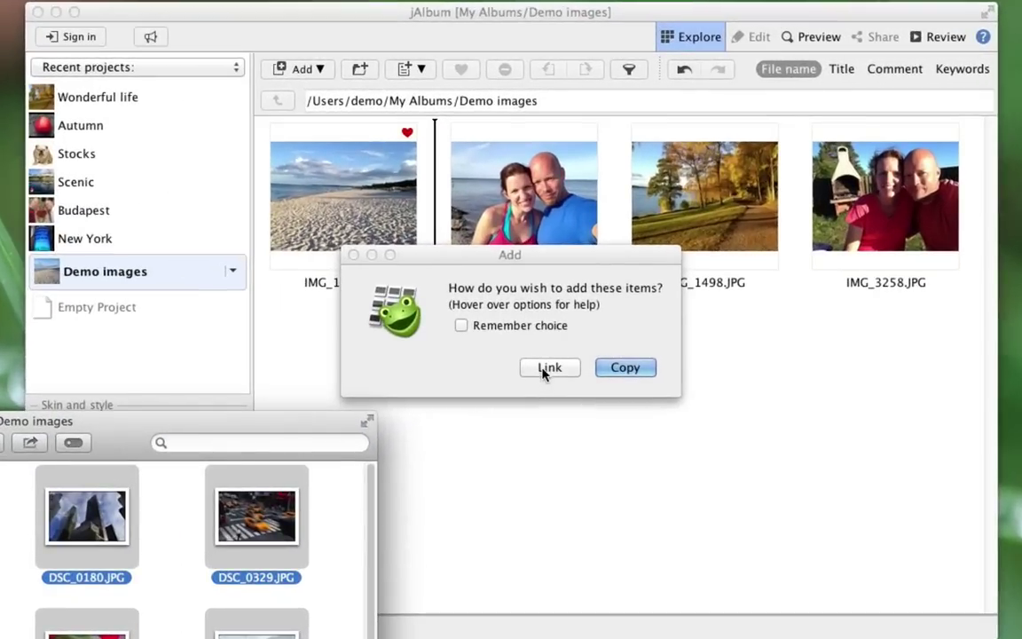
left_click(599, 265)
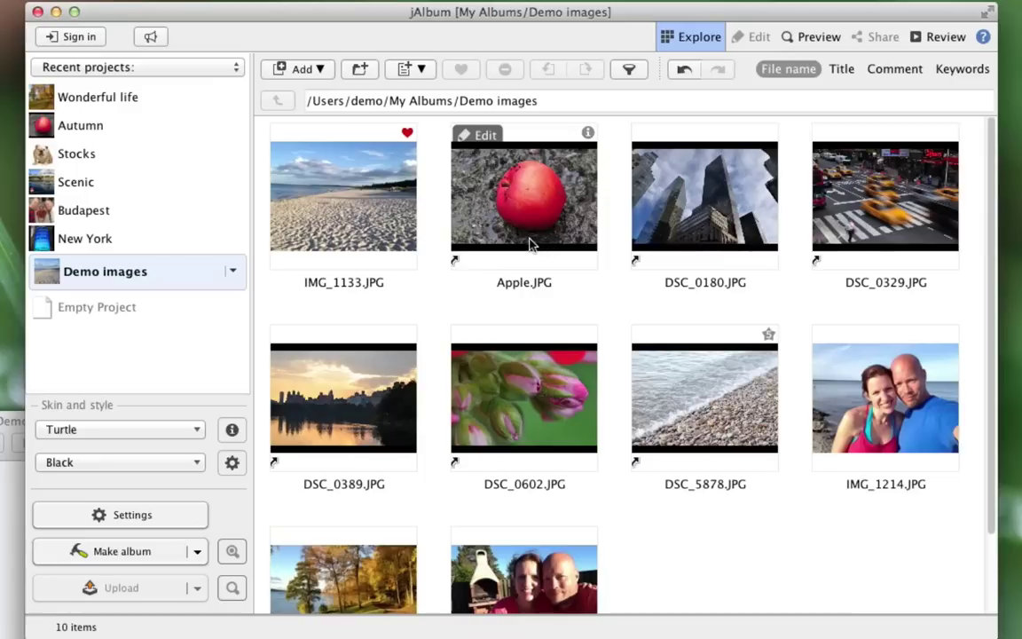
left_click(320, 417)
left_click(470, 392)
left_click(524, 174)
left_click(670, 204)
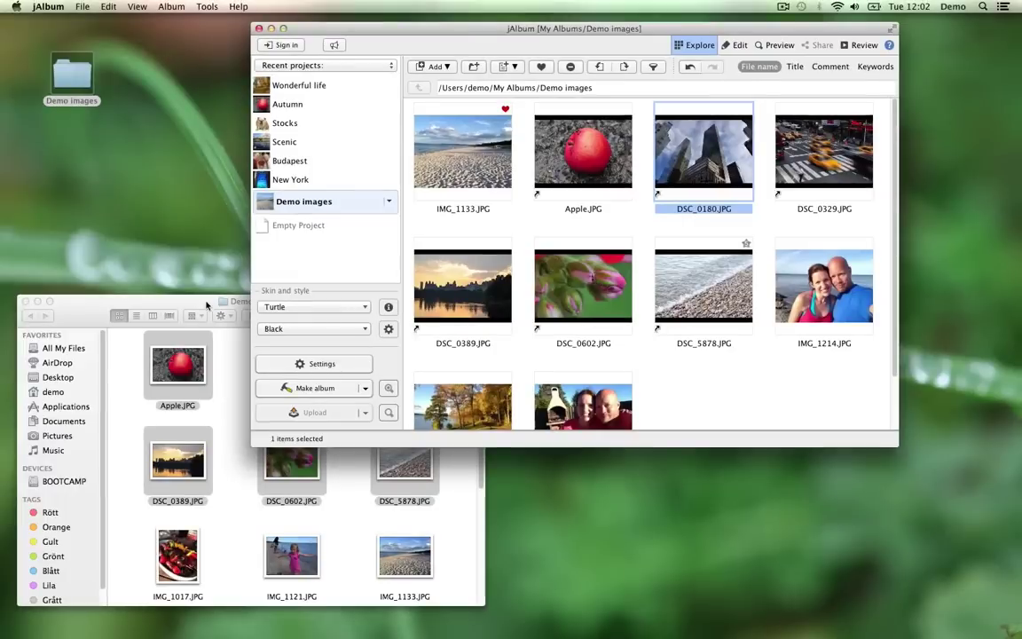
left_click(200, 304)
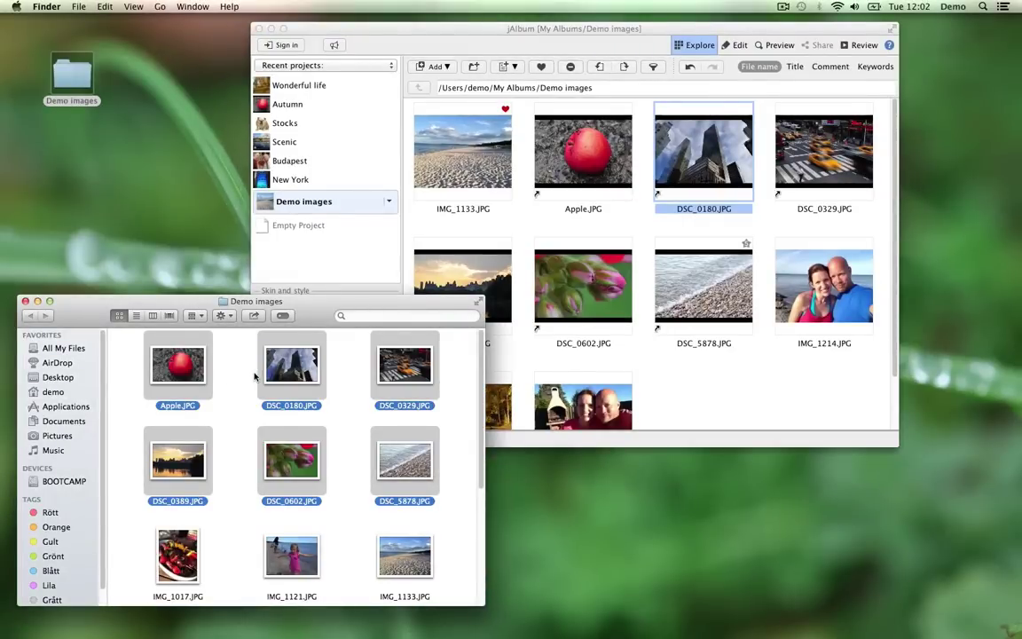
mouse_move(673, 199)
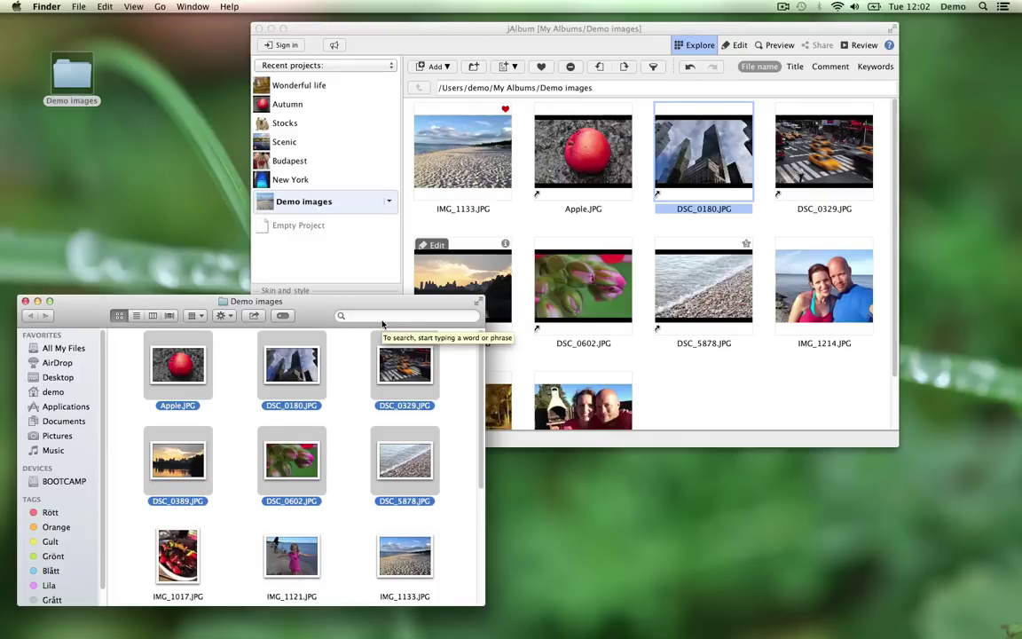
left_click(555, 223)
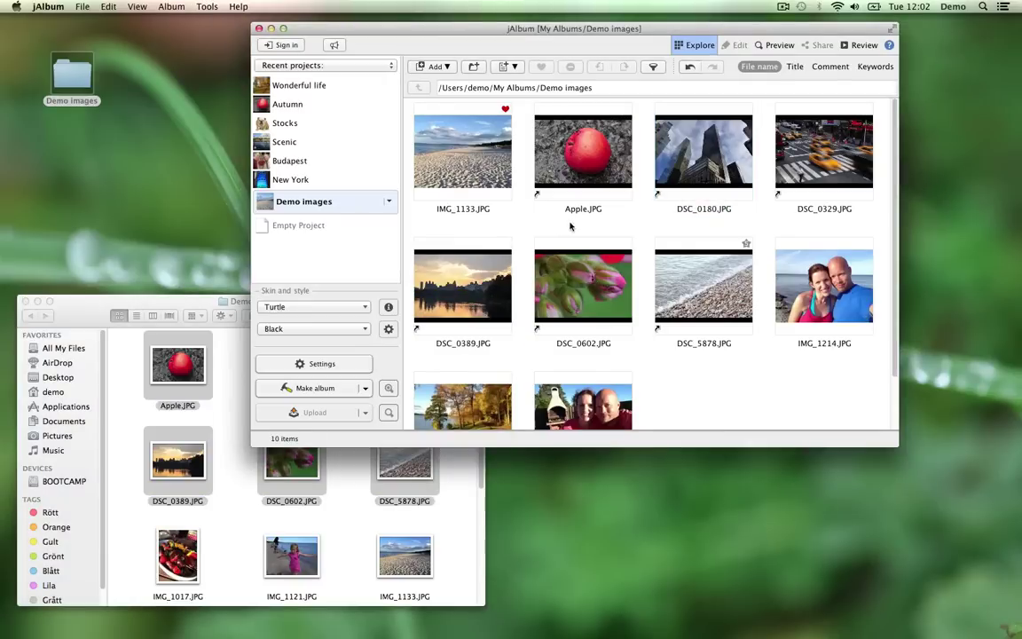
Move DSC_0602 and DSC_0180 to just after IMG_1133, then switch to Empty Project
left_click_drag(705, 146, 535, 147)
left_click_drag(581, 284, 530, 182)
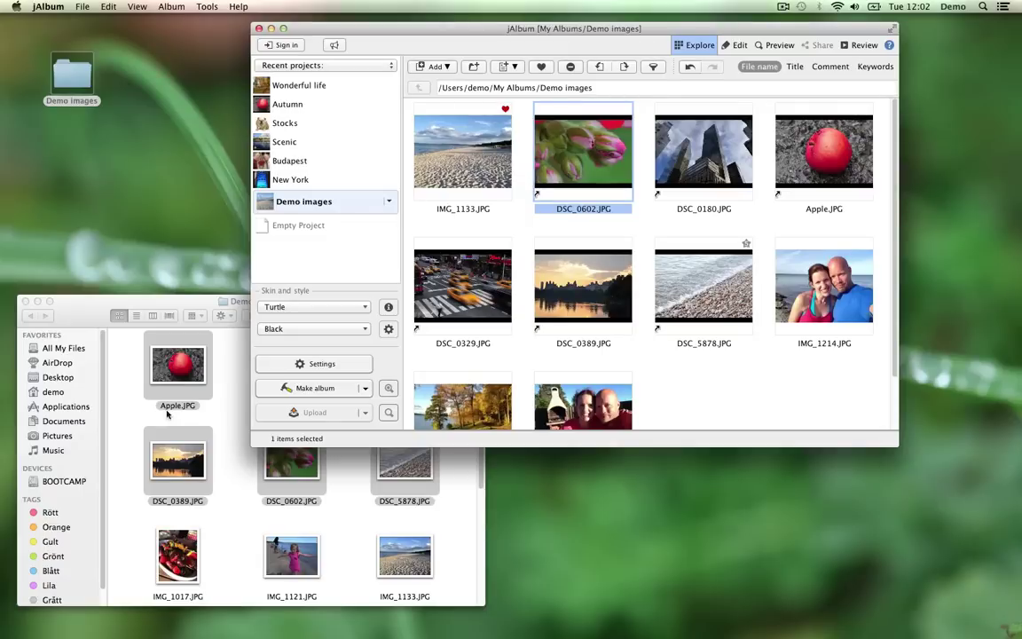
left_click(224, 389)
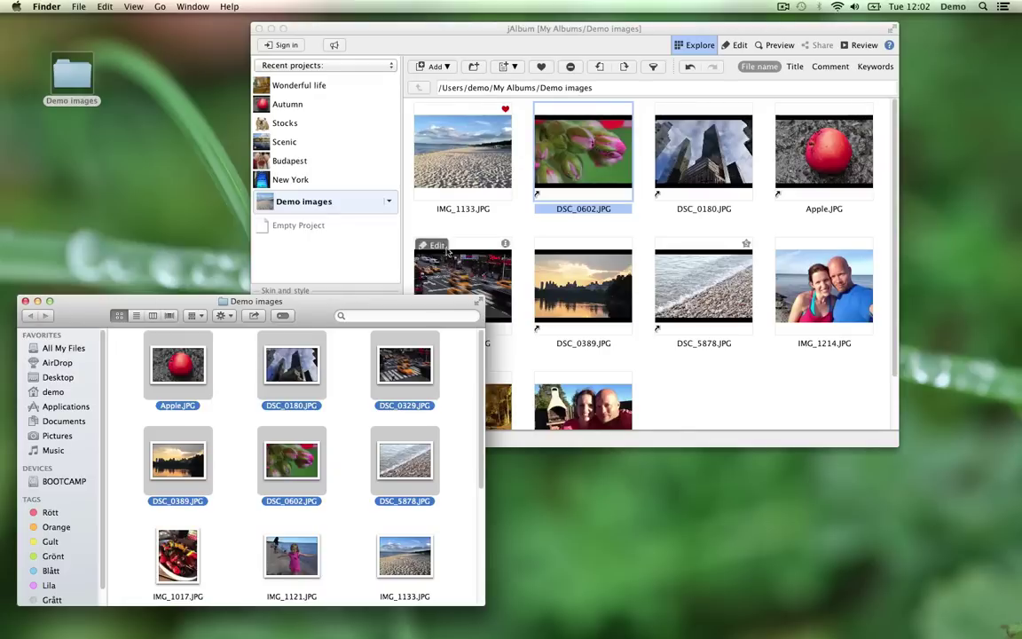
left_click(448, 235)
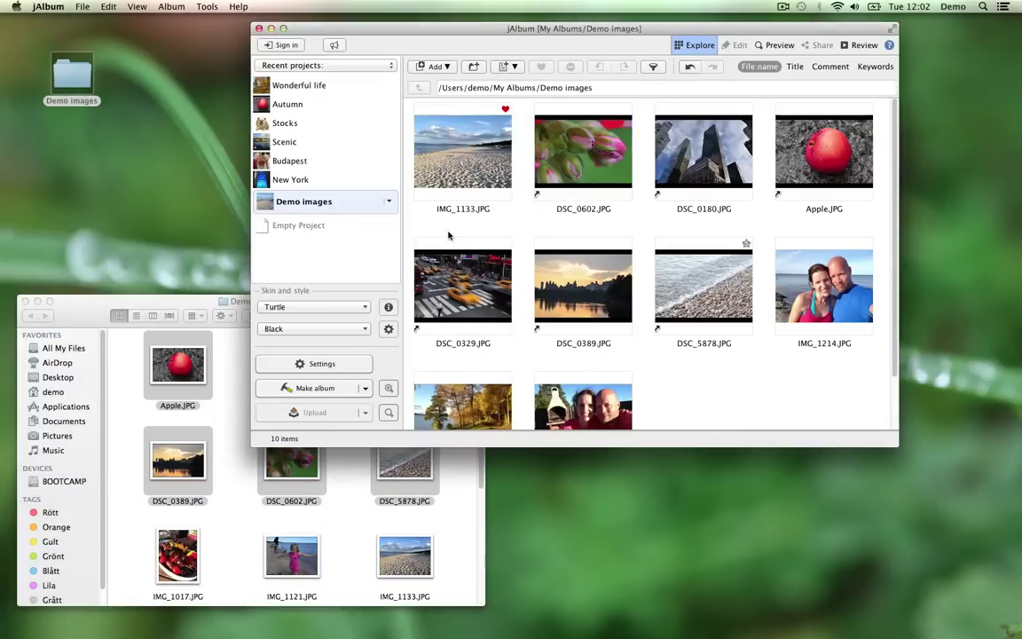
key("Down")
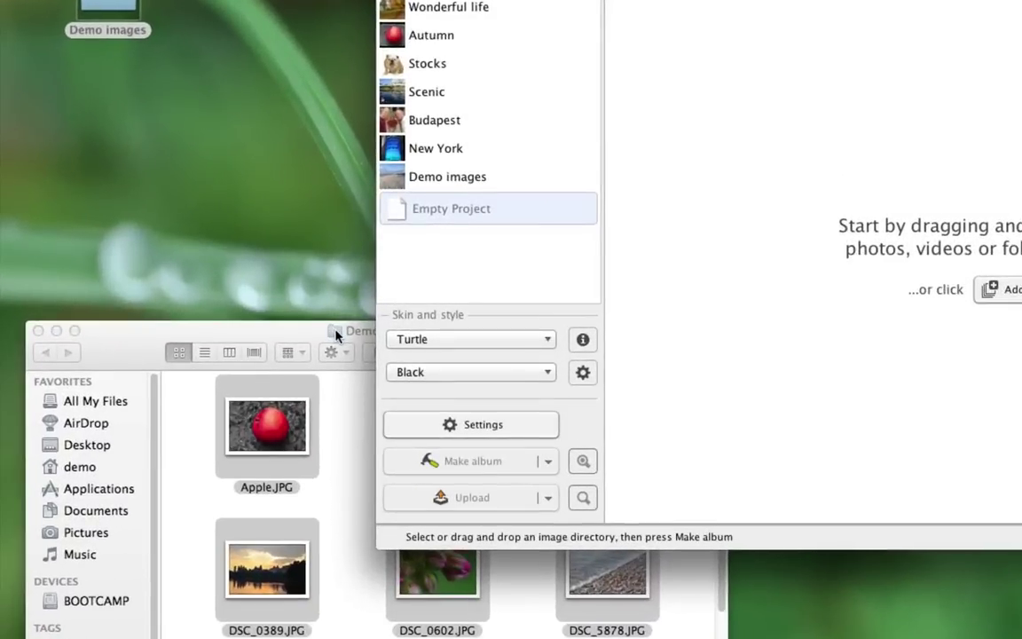
Make the Desktop Demo images folder itself a new project, listing all 13 images
left_click_drag(293, 320, 511, 301)
left_click_drag(584, 309, 751, 217)
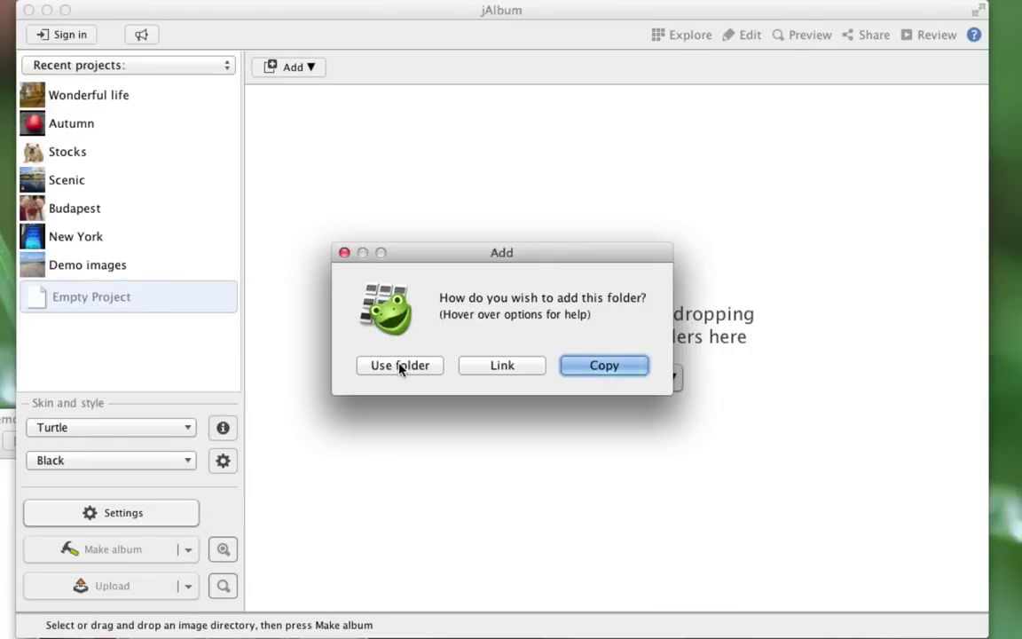
left_click(399, 366)
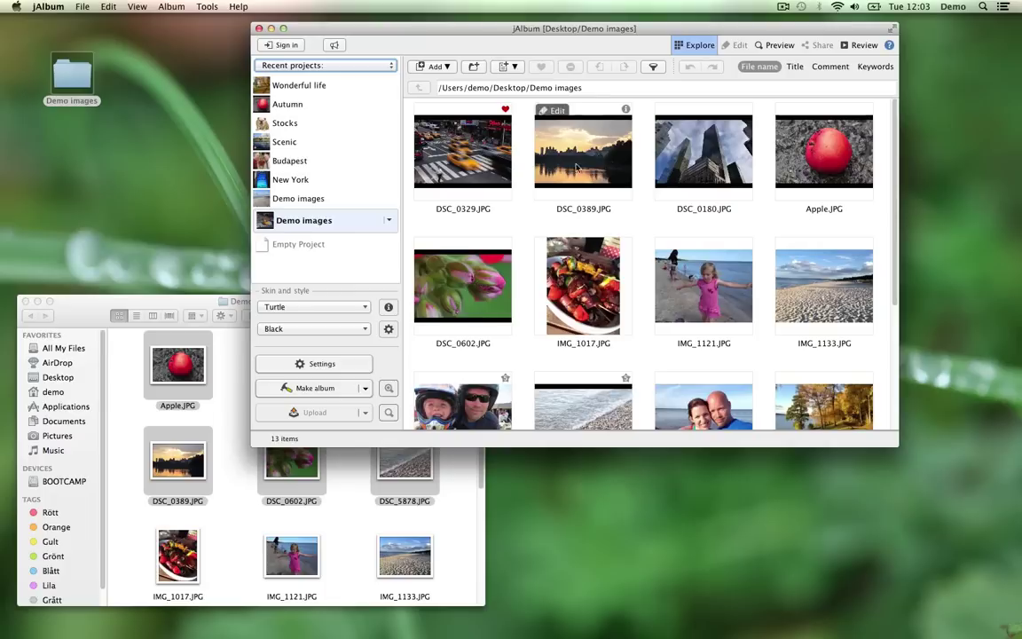
Delete DSC_0329 from the folder-based project and the folder, leaving 12 items
left_click_drag(204, 305, 191, 274)
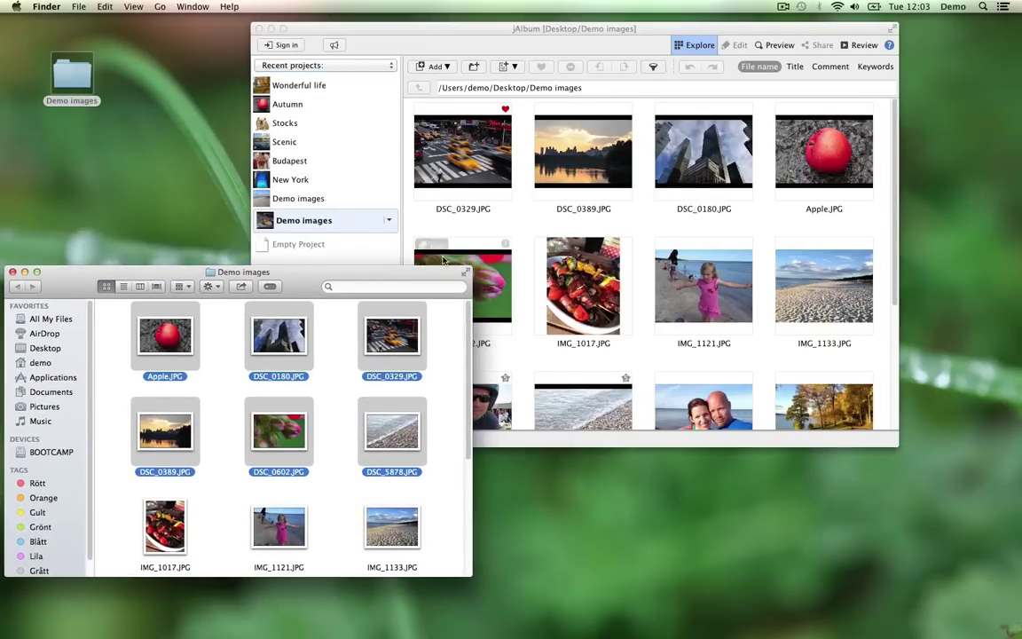
left_click(453, 171)
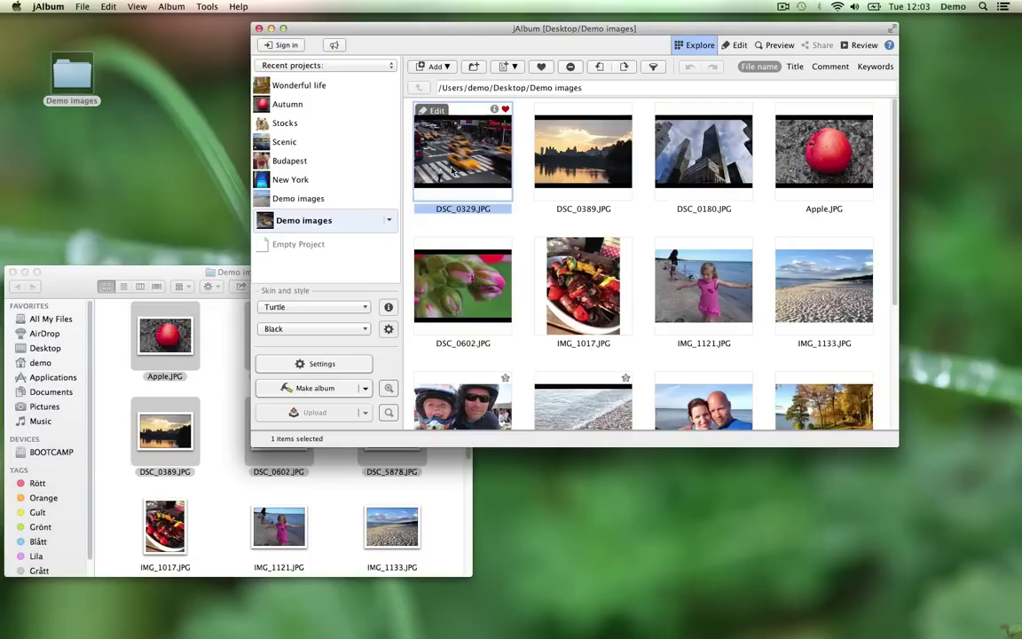
key("BackSpace")
key("Return")
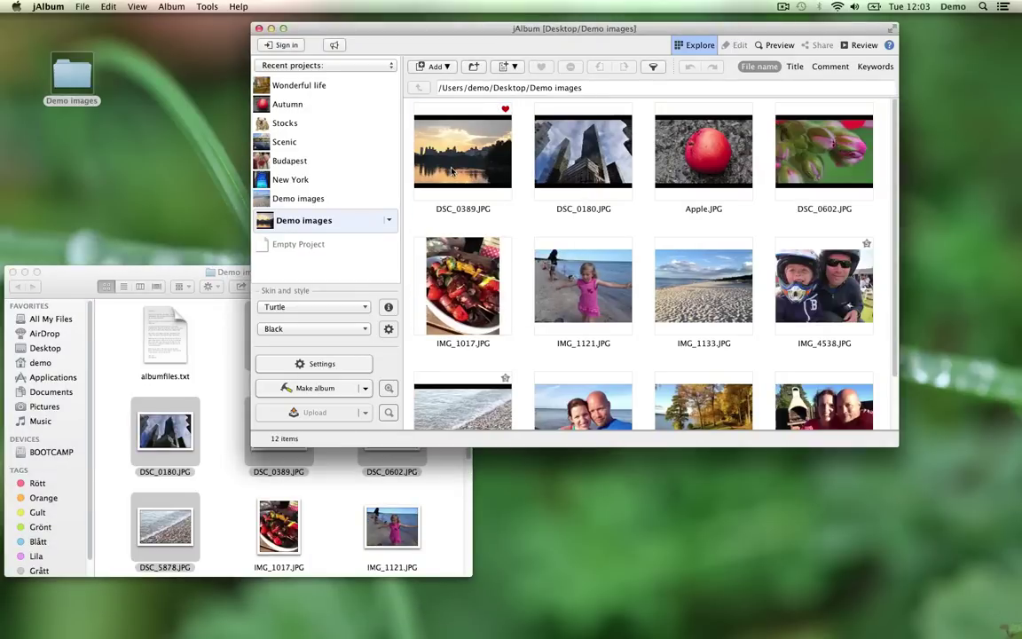
left_click(189, 270)
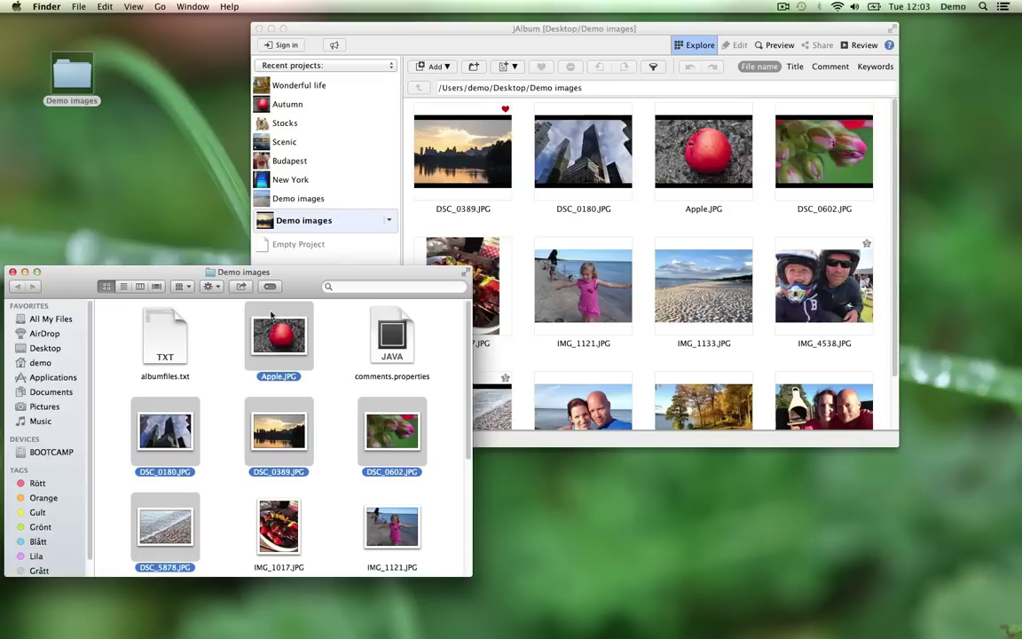
scroll(284, 382, "down", 5)
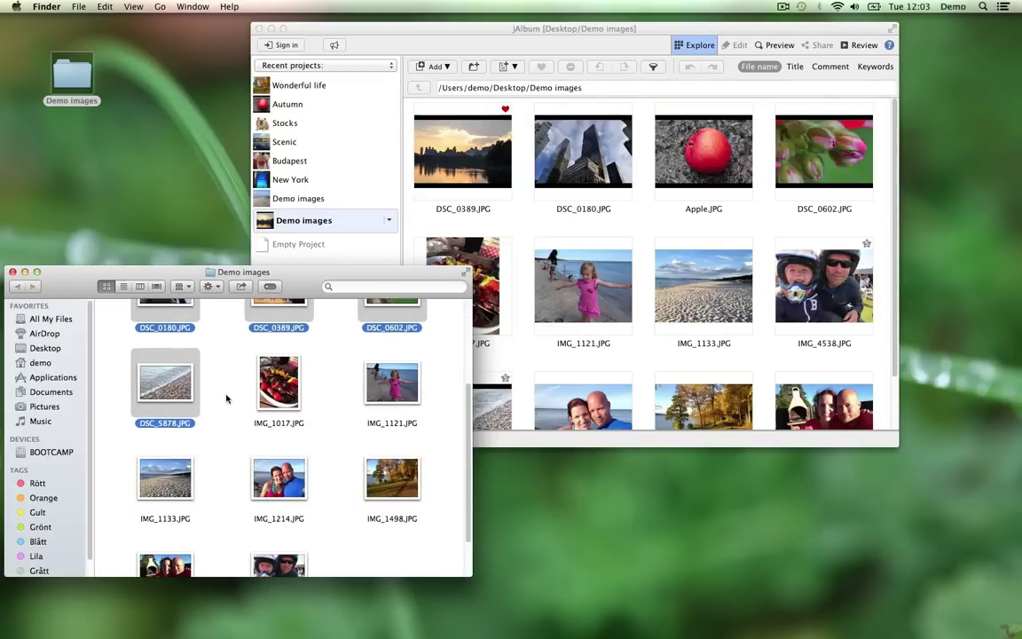
left_click(161, 478)
Move IMG_1133.JPG from the Demo images folder to the Trash with Command-Delete
key("super+BackSpace")
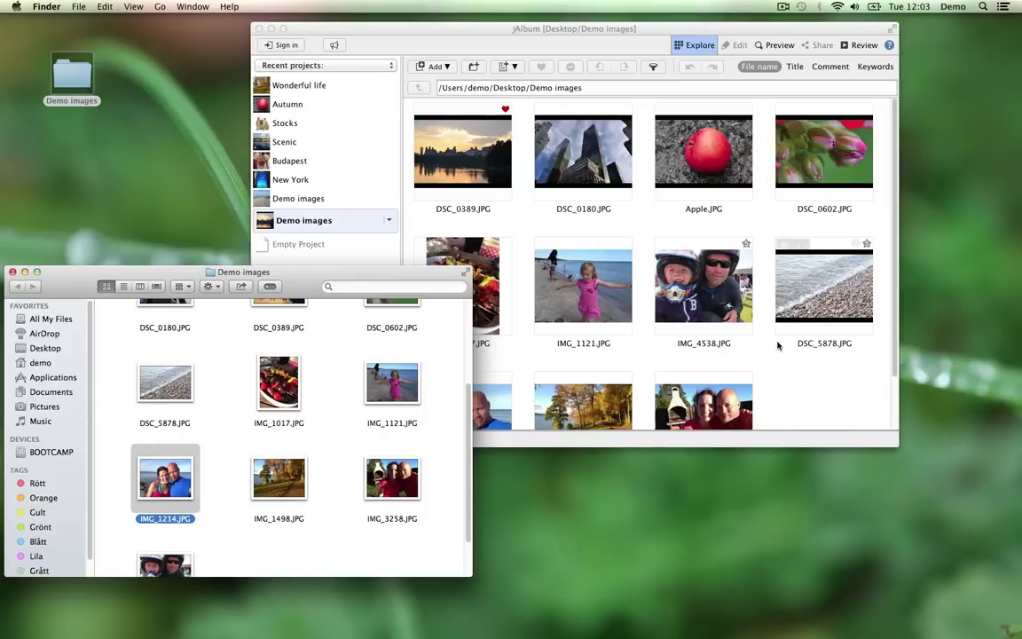
mouse_move(783, 343)
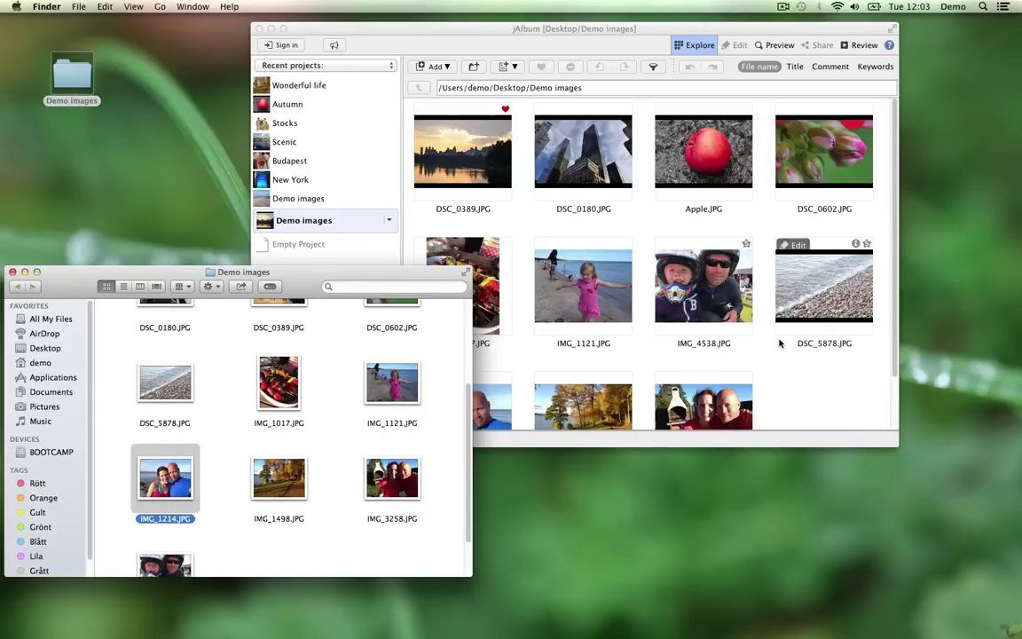